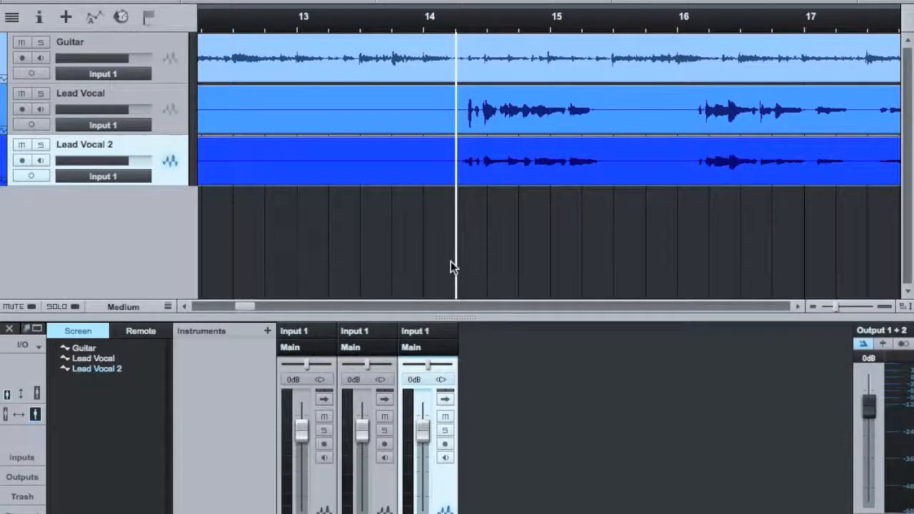
Add a new audio track named "backups".
key(t)
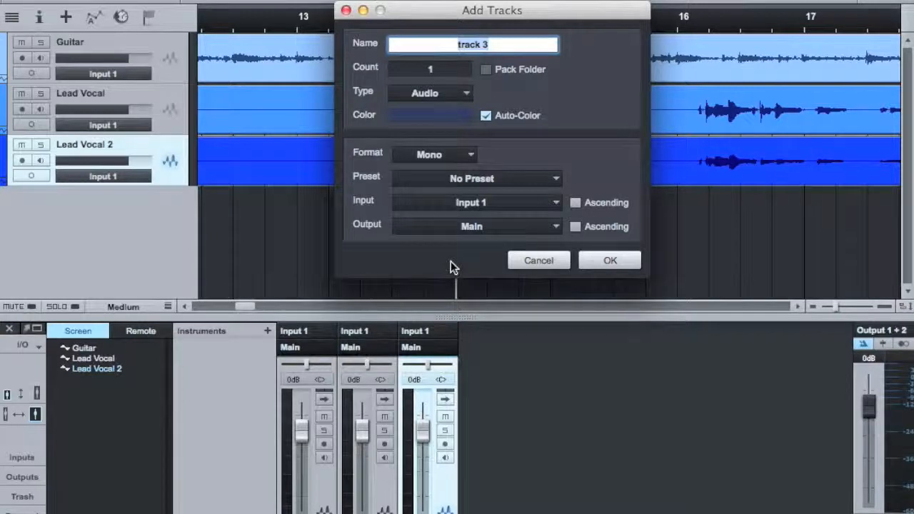
text(backups)
key(Return)
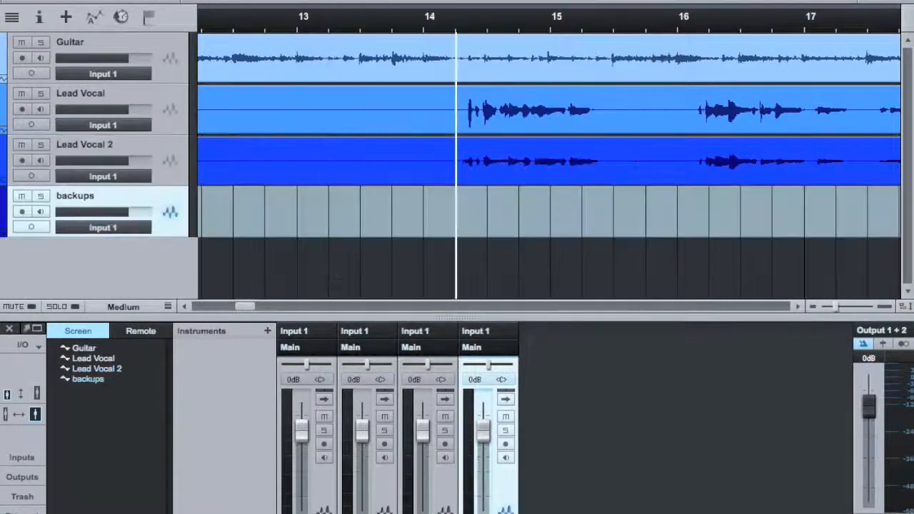
Rename the new track to "backup vocals".
double_click(86, 194)
click(155, 194)
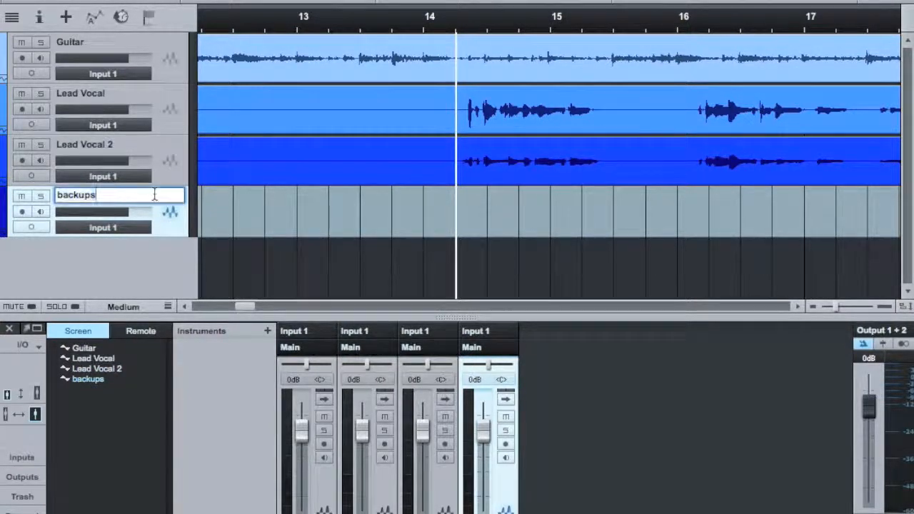
key(BackSpace)
text(vocals)
key(Return)
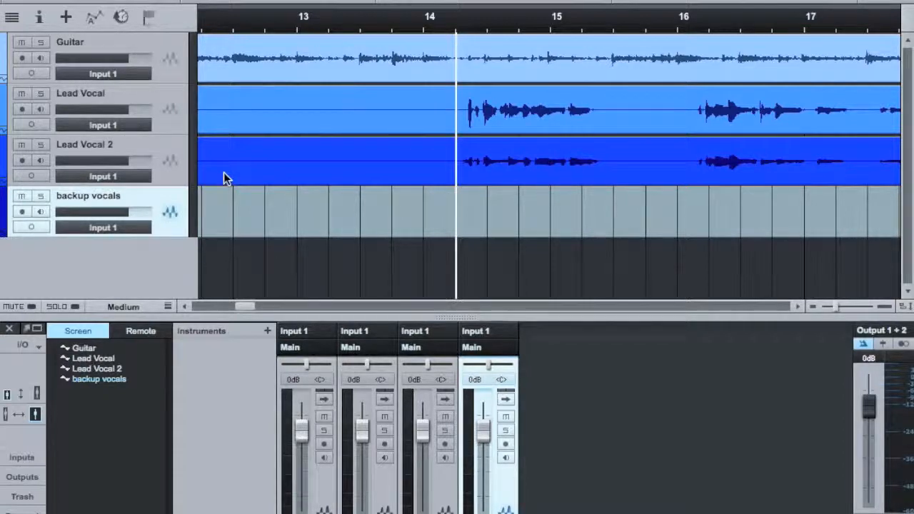
Set the Lead Vocal track colour to red and the Lead Vocal 2 track colour to green.
click(5, 113)
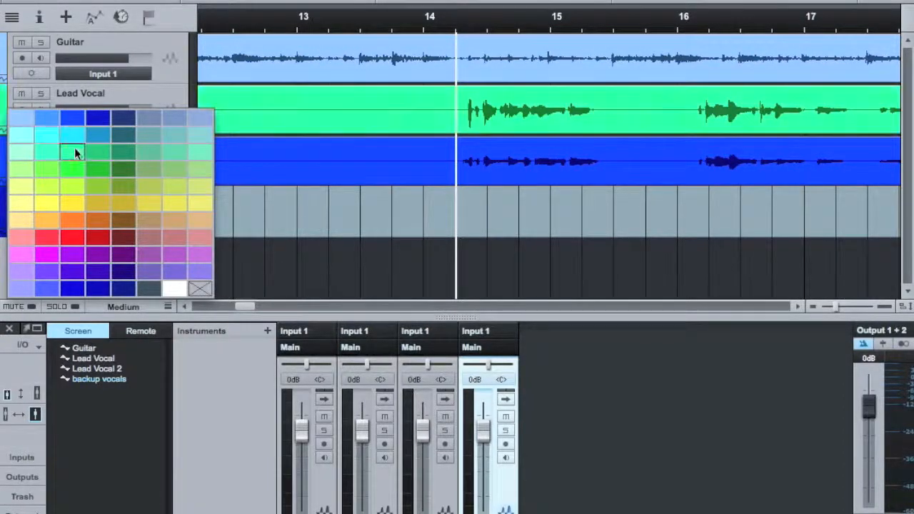
click(75, 239)
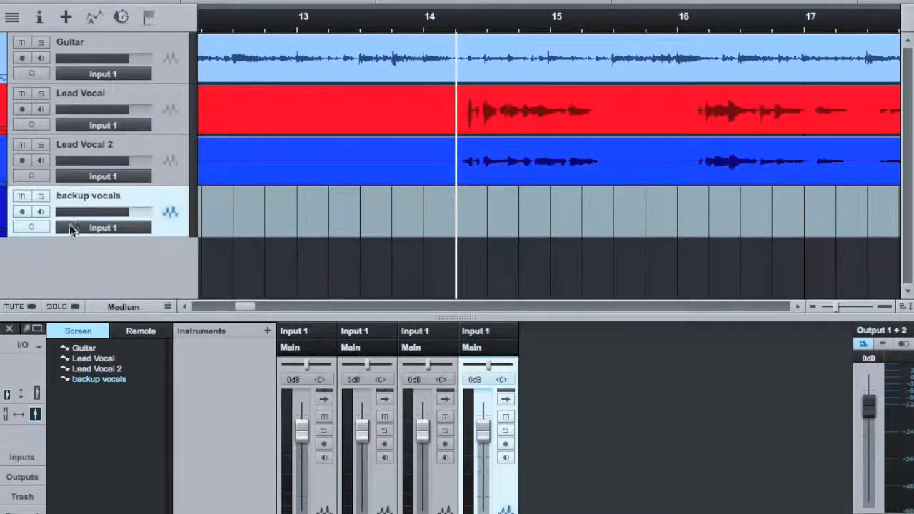
click(5, 164)
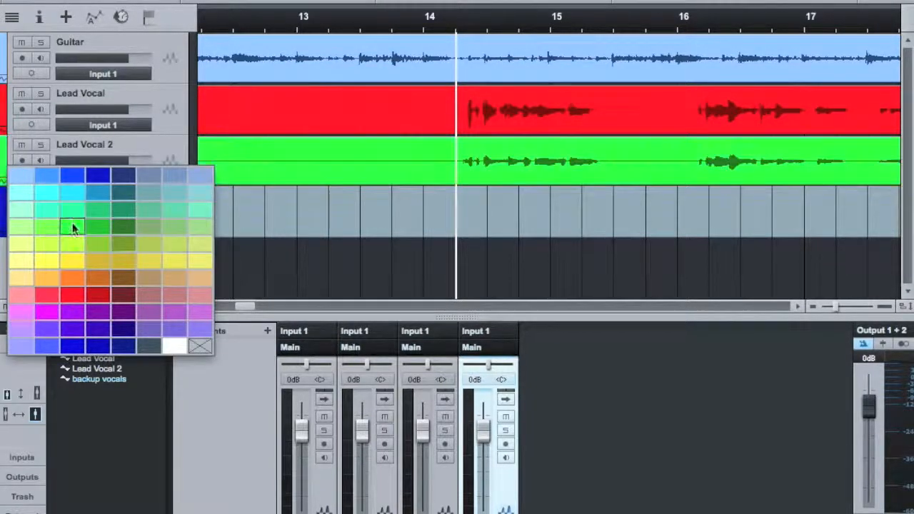
click(73, 225)
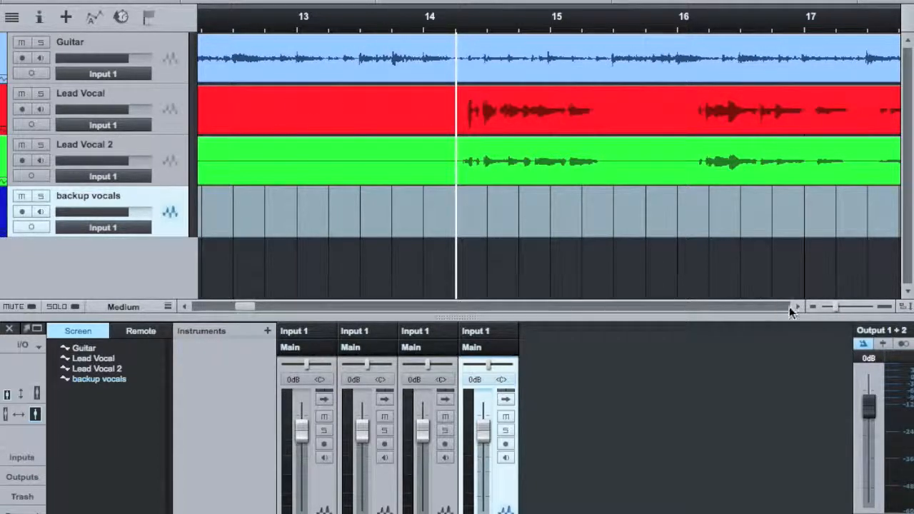
Place the playhead just before the vocals enter, shortly after bar 14.
drag(836, 306, 818, 307)
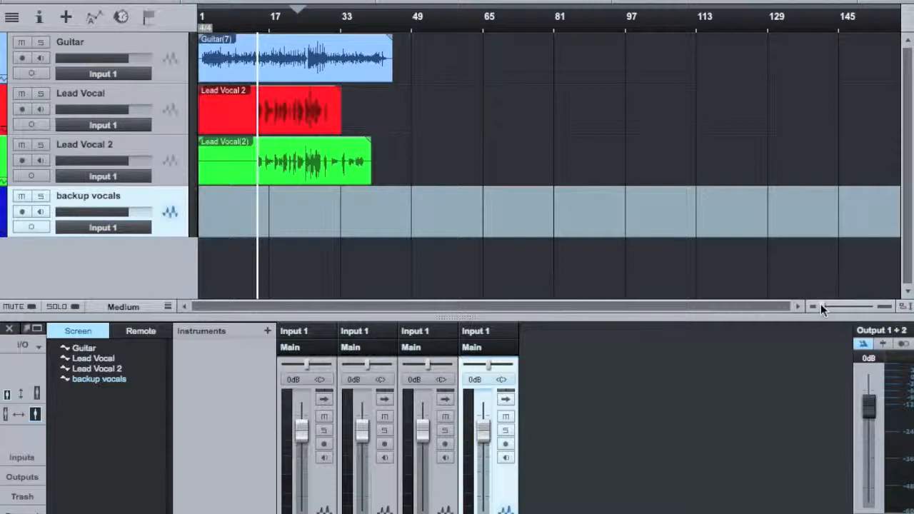
drag(822, 306, 840, 303)
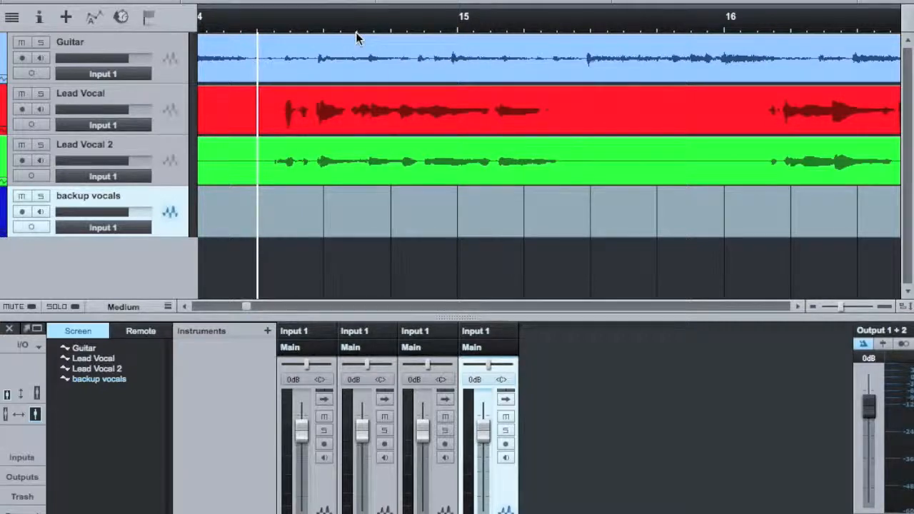
drag(318, 25, 518, 25)
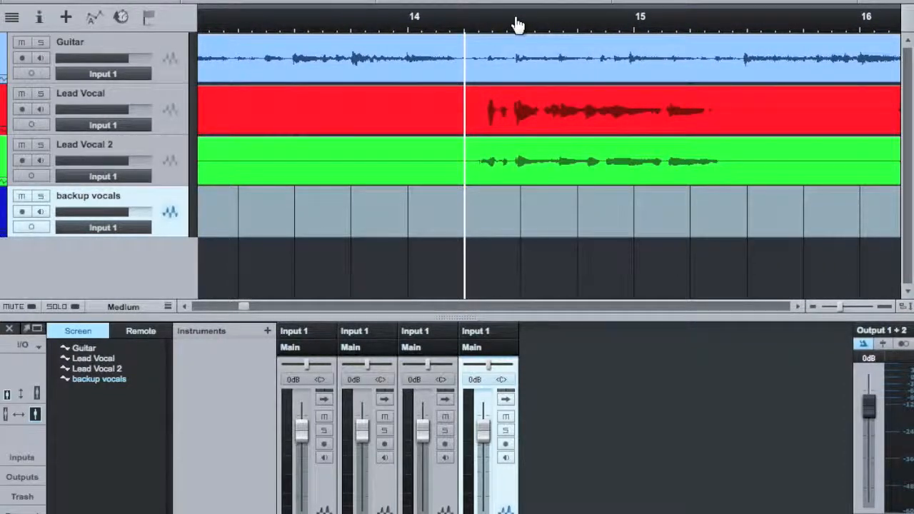
drag(518, 25, 512, 47)
click(420, 25)
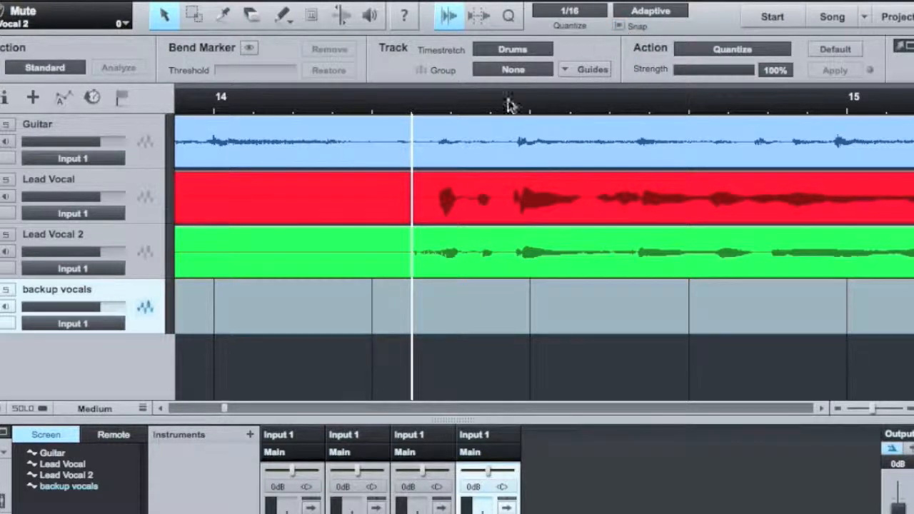
click(403, 112)
click(409, 112)
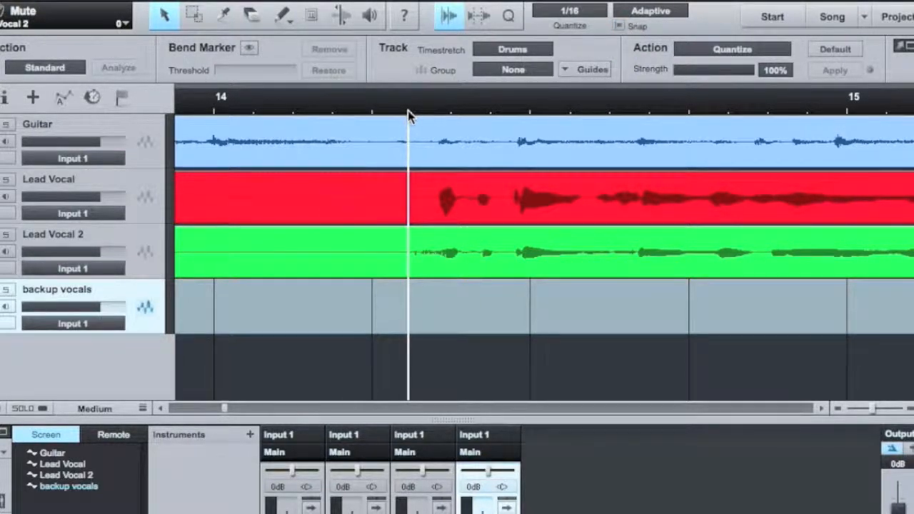
click(620, 26)
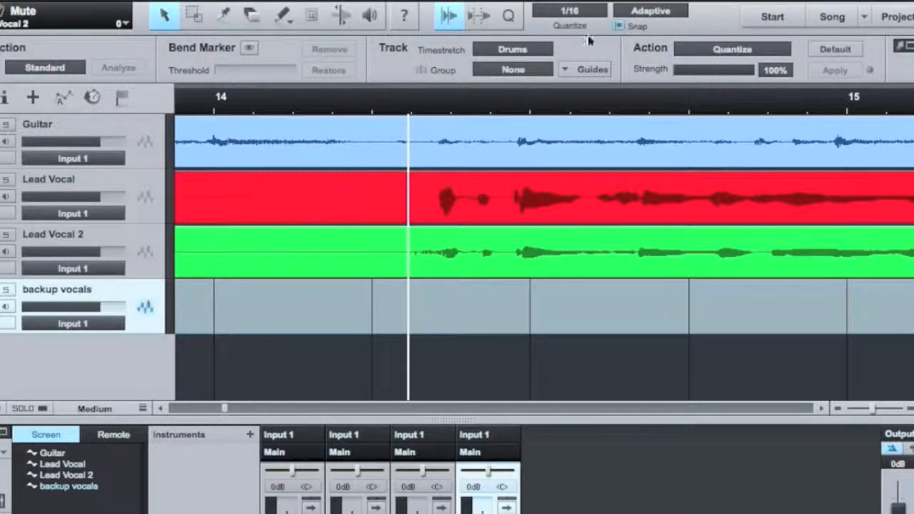
click(411, 108)
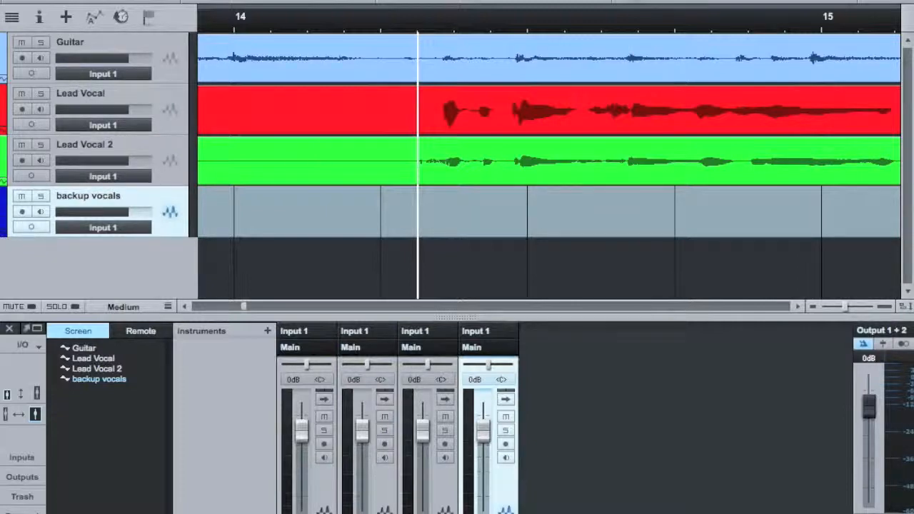
click(411, 32)
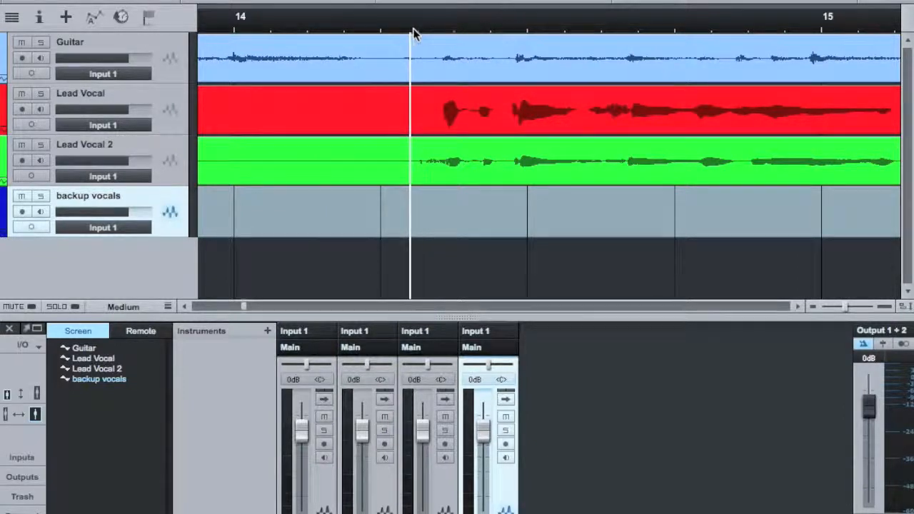
click(415, 33)
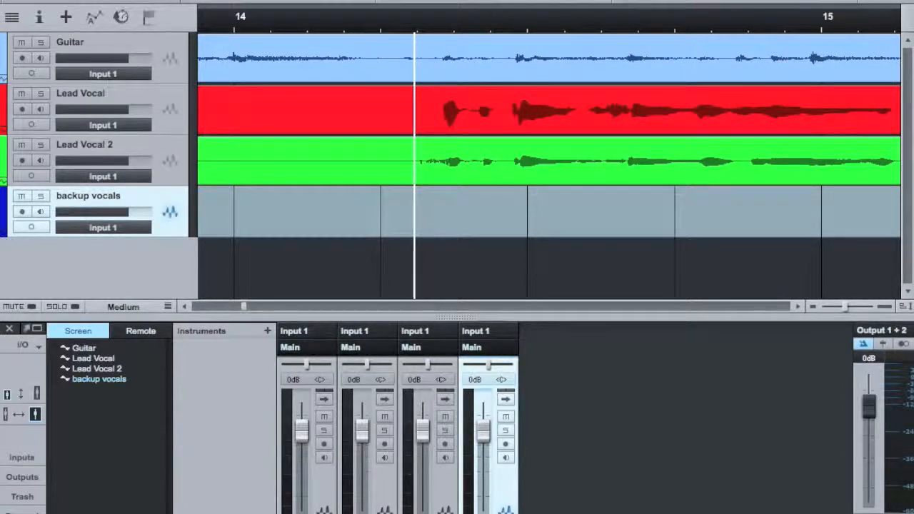
click(418, 29)
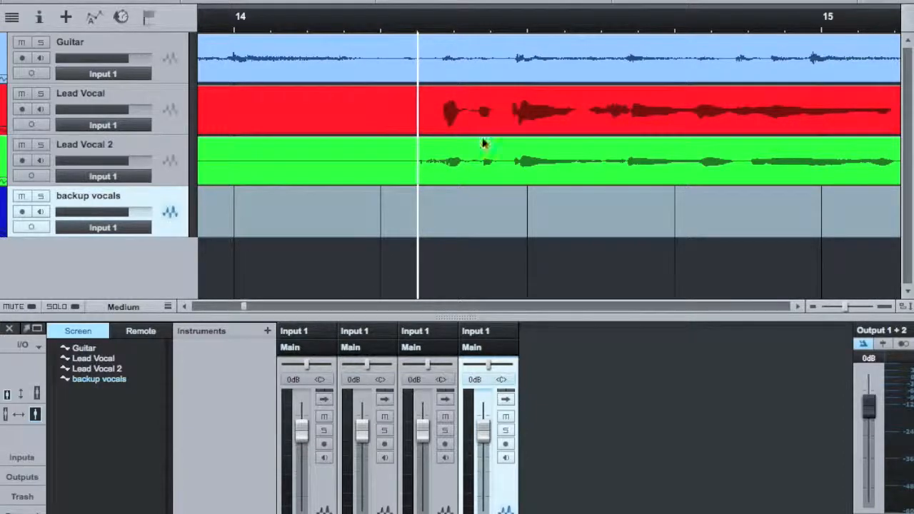
Select the Lead Vocal and Lead Vocal 2 events and split them at the playhead.
click(364, 120)
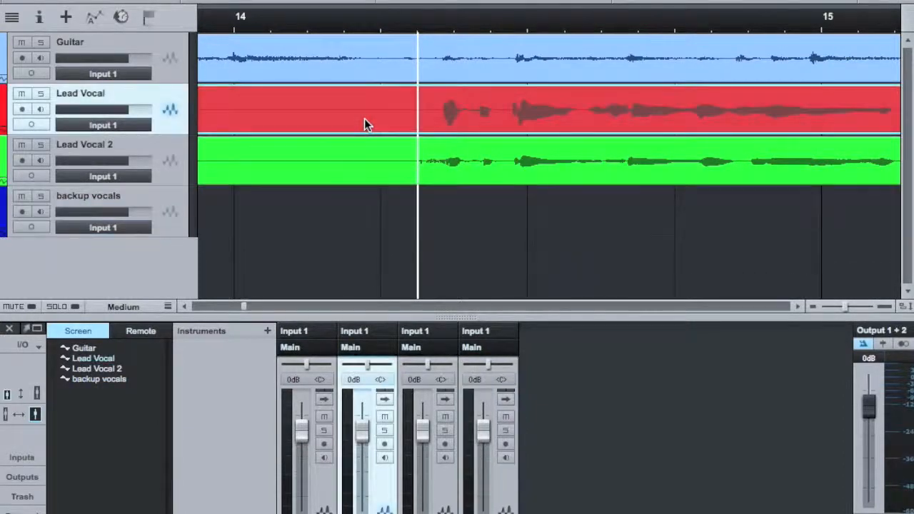
click(371, 170)
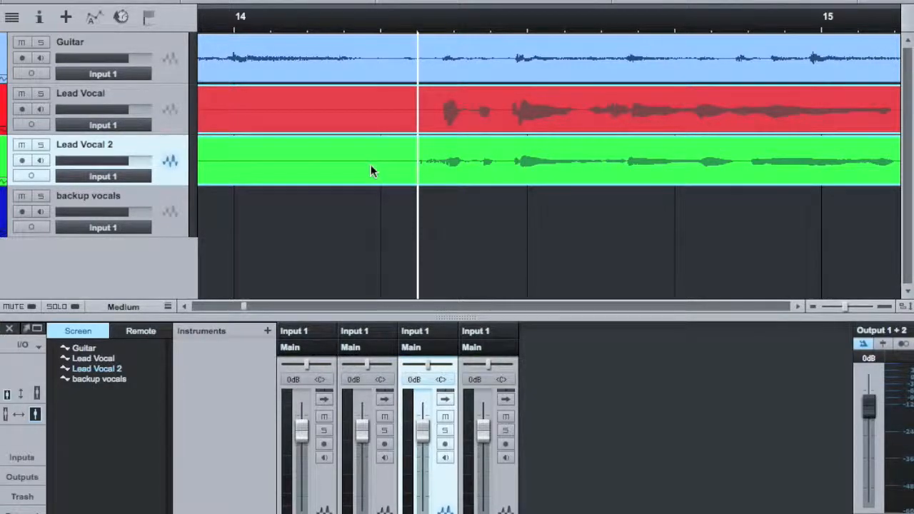
key(alt+x)
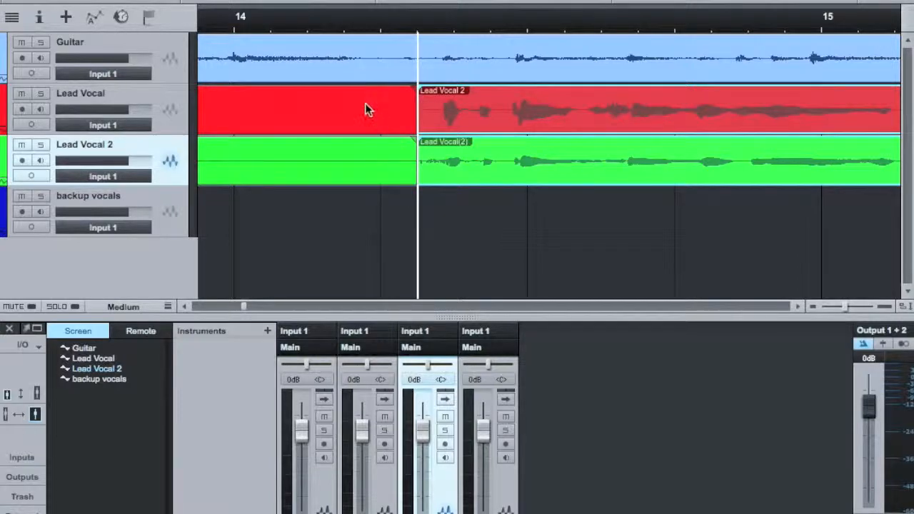
Delete the silent parts of both vocal events before the split.
click(365, 110)
shift+click(371, 160)
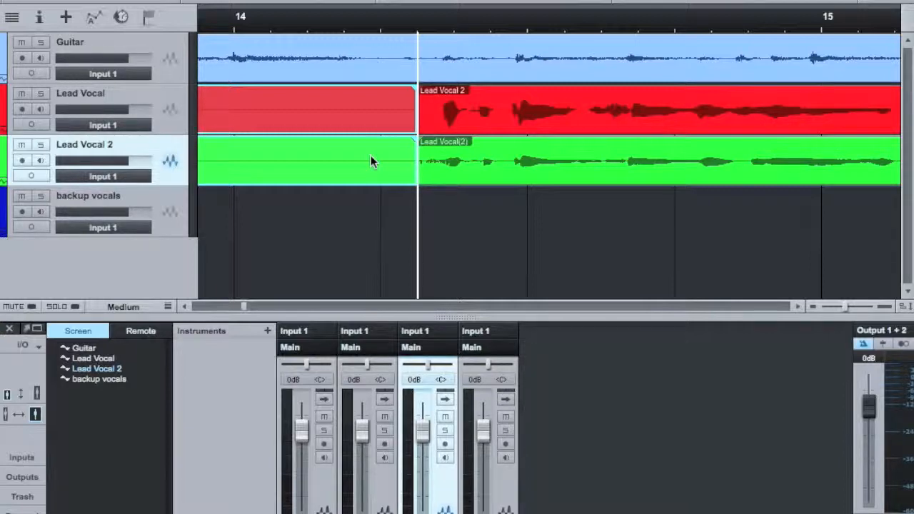
key(Delete)
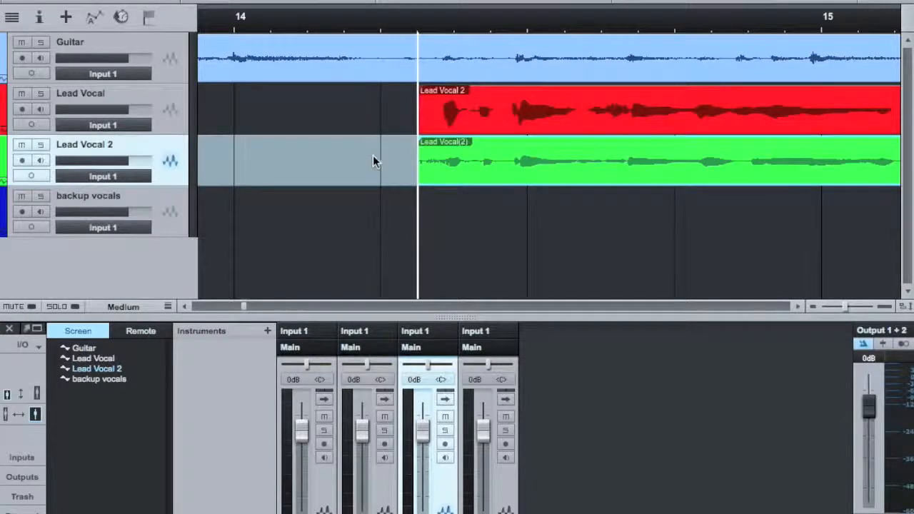
Trim the start of the Lead Vocal event slightly to the right, just before its first note.
click(427, 101)
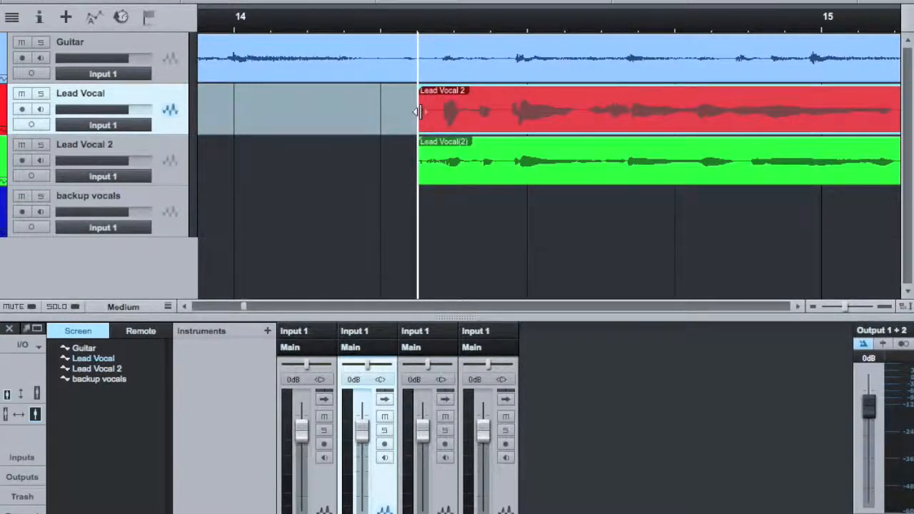
mouse_move(419, 112)
mouse_down()
mouse_move(344, 113)
mouse_move(435, 108)
mouse_up()
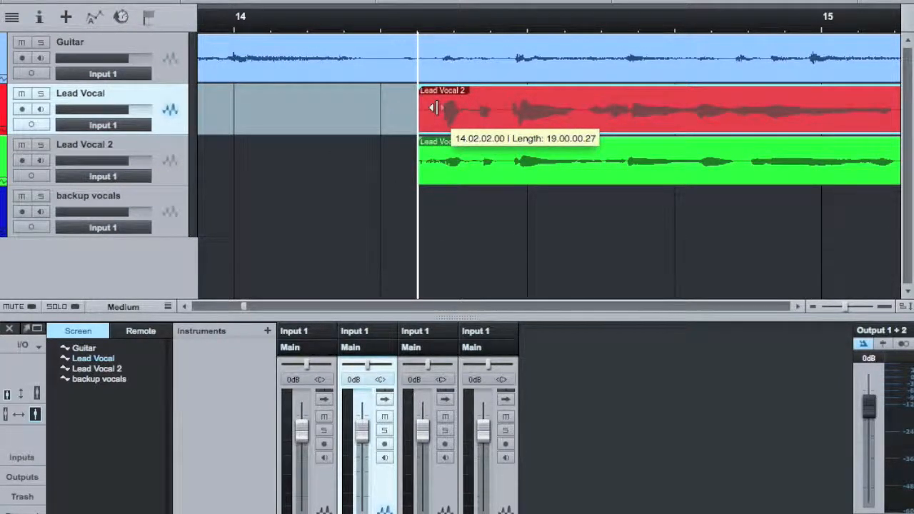
drag(435, 108, 434, 108)
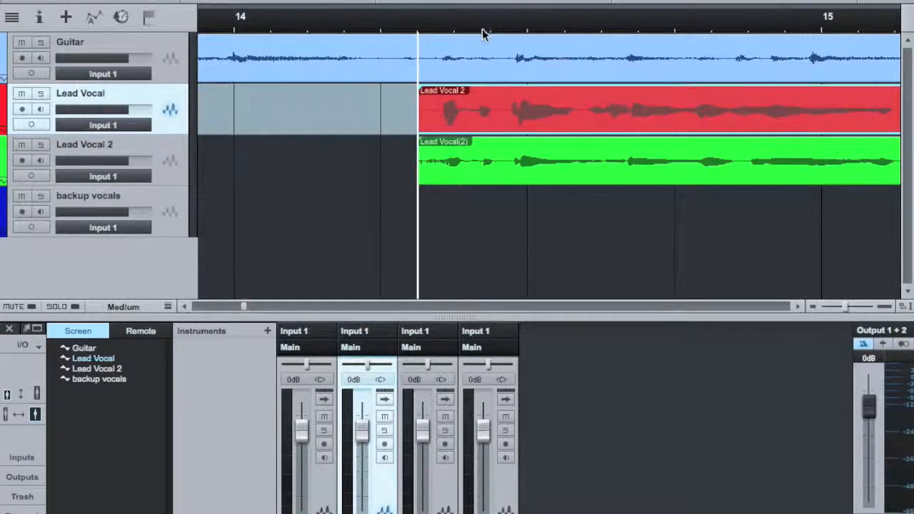
drag(414, 104, 435, 104)
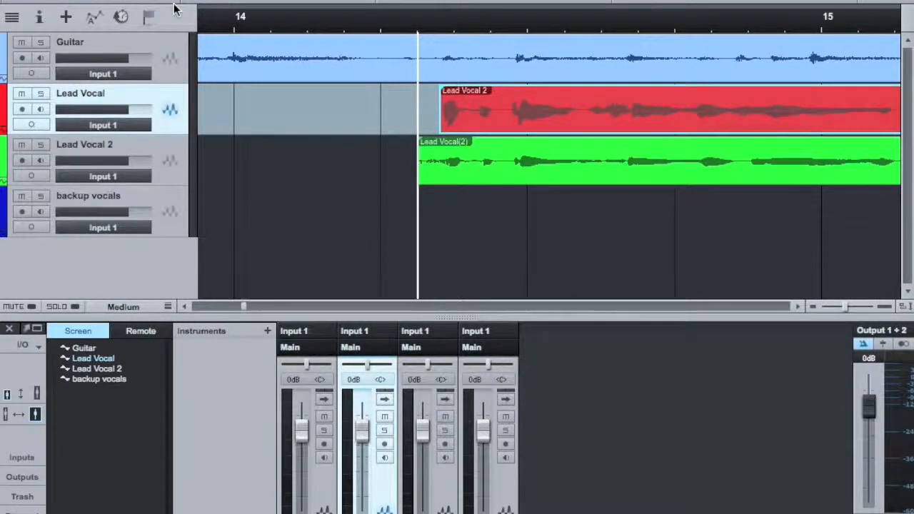
Show the marker track and add a marker at the playhead named "Vocals Start".
click(150, 18)
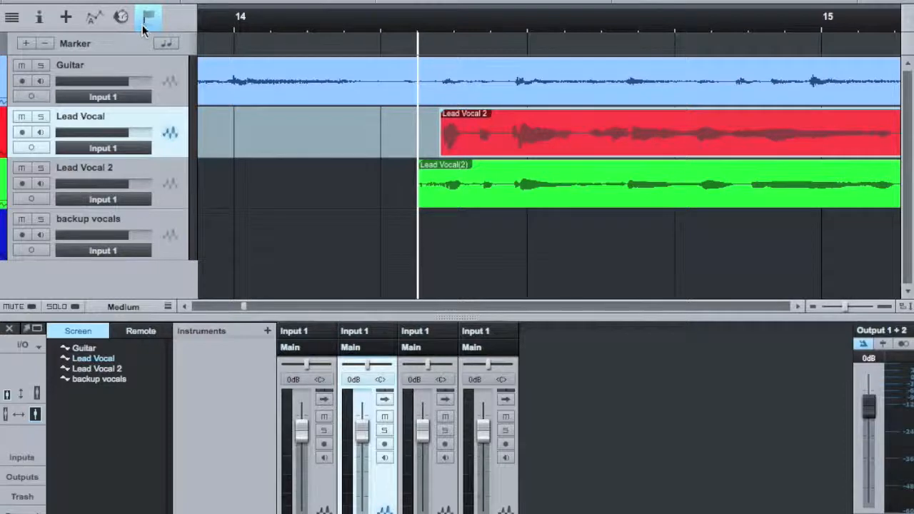
click(33, 44)
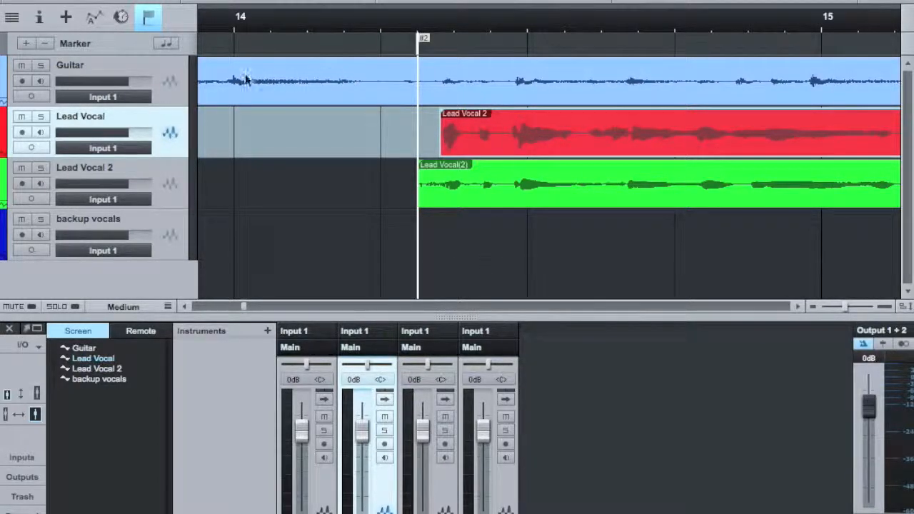
double_click(424, 38)
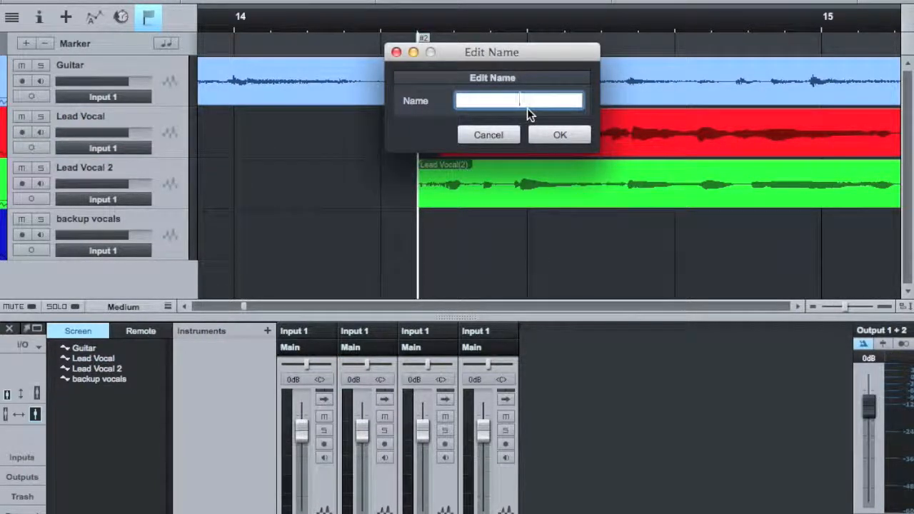
text(Vocals Start)
key(Return)
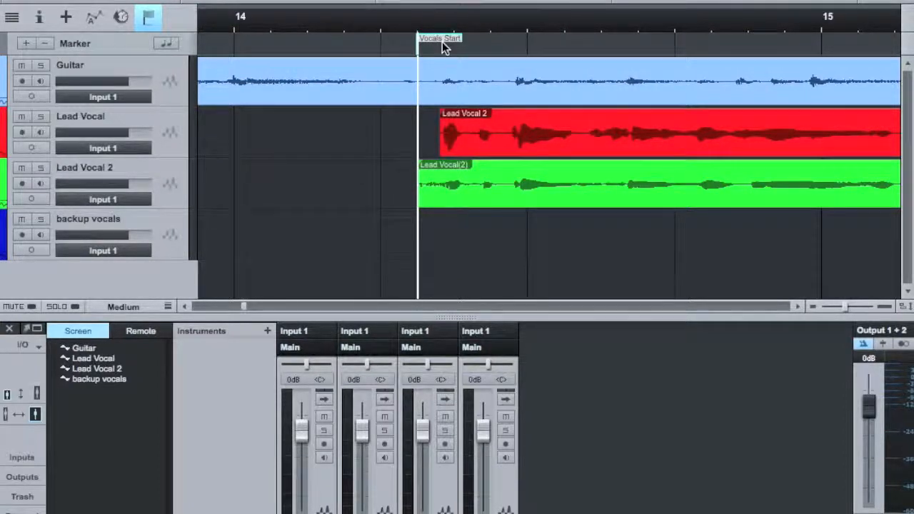
Play the song and jump the playhead back to the Vocals Start marker.
key(space)
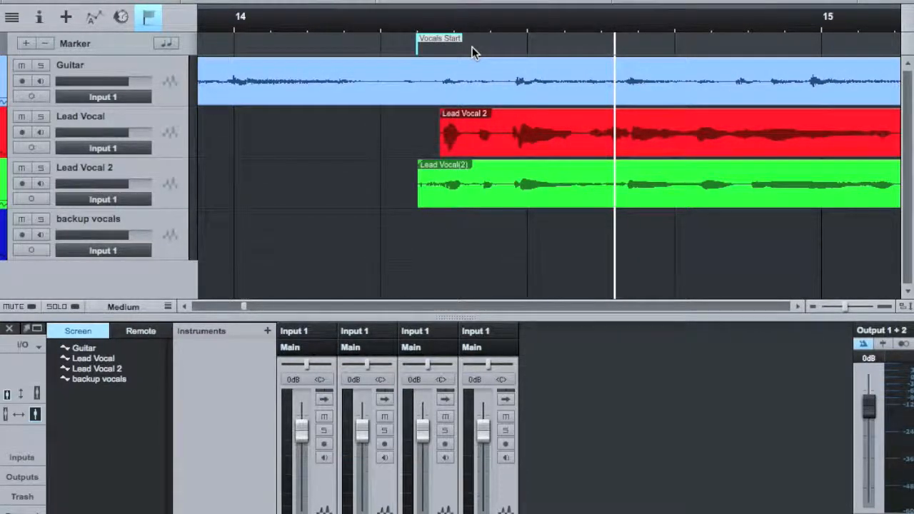
key(shift+b)
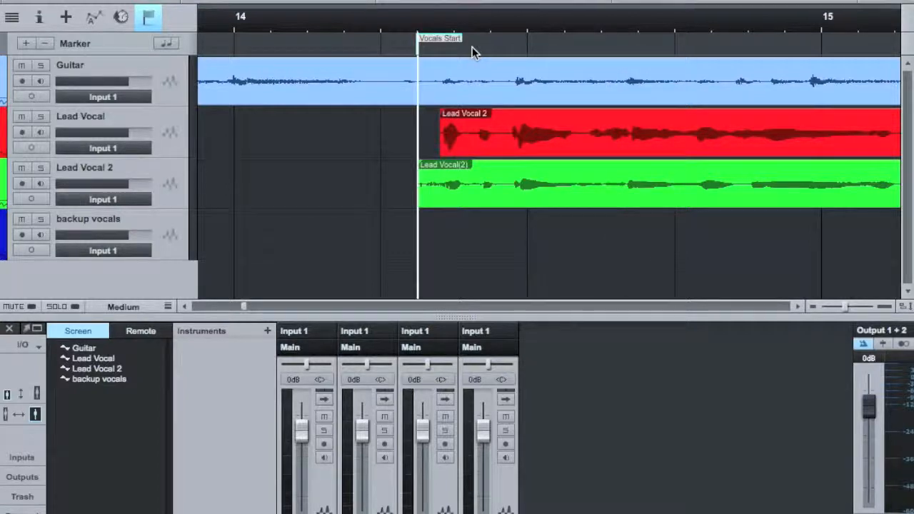
click(304, 25)
key(shift+b)
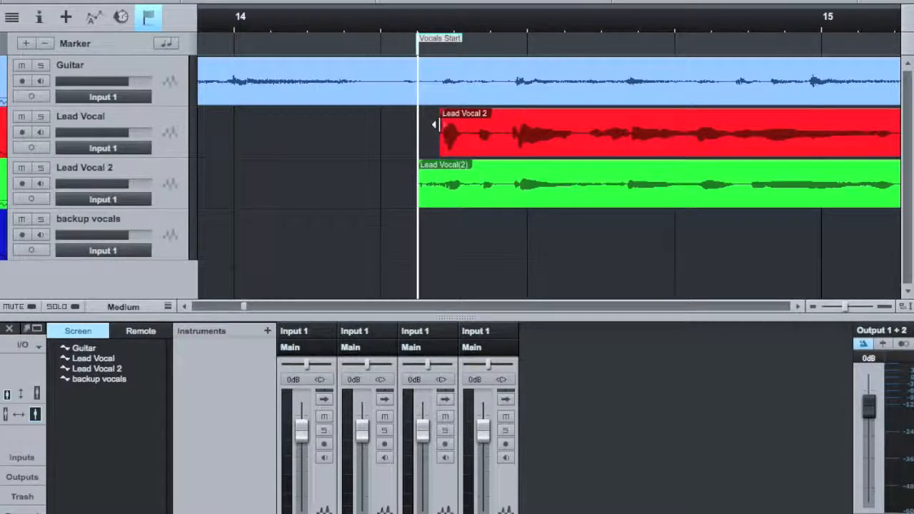
Delete the Vocals Start marker.
click(46, 44)
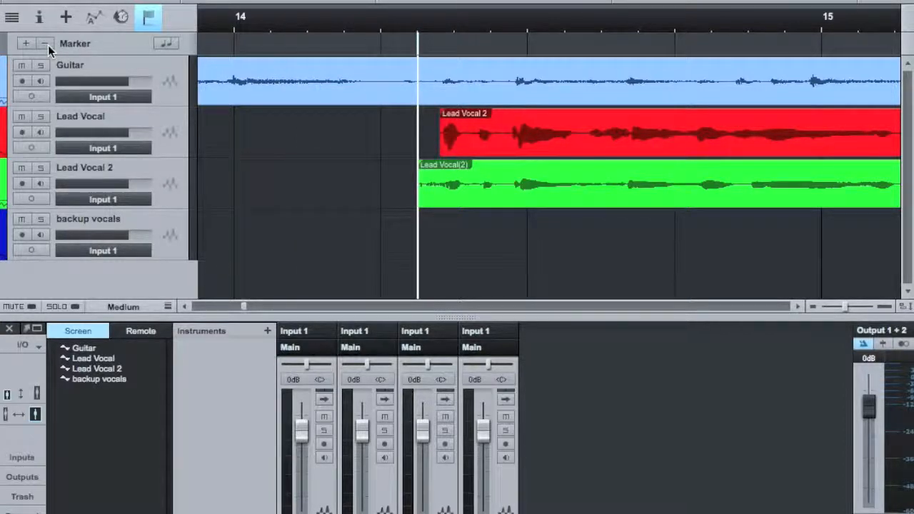
click(150, 18)
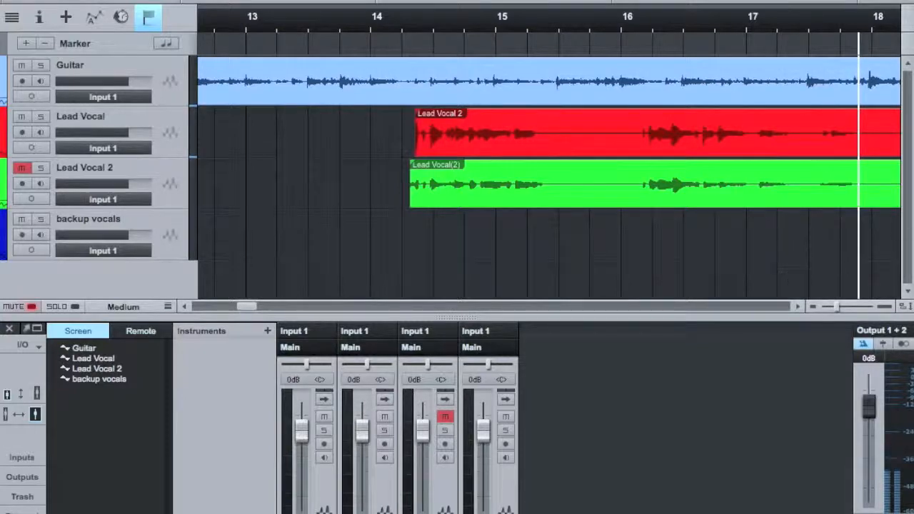
Set a loop range of about a third of a bar ending just before bar 18.
drag(830, 24, 607, 25)
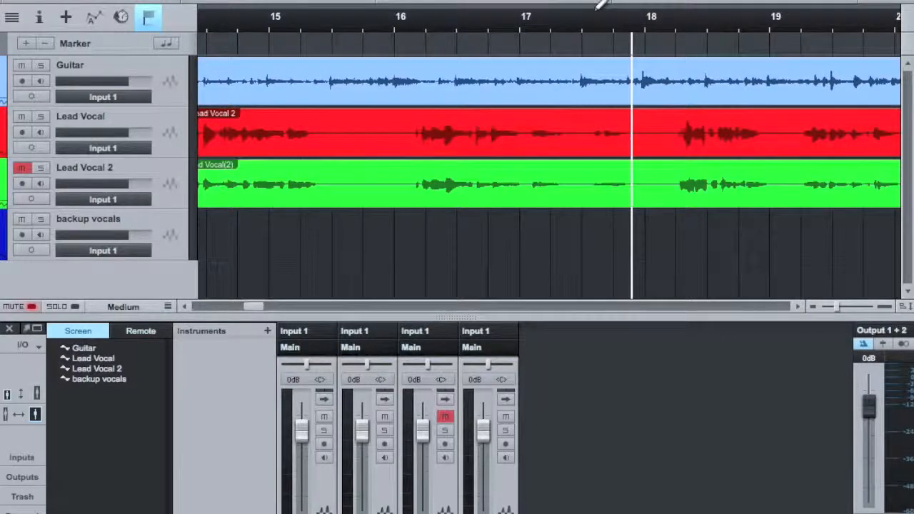
drag(595, 7, 634, 9)
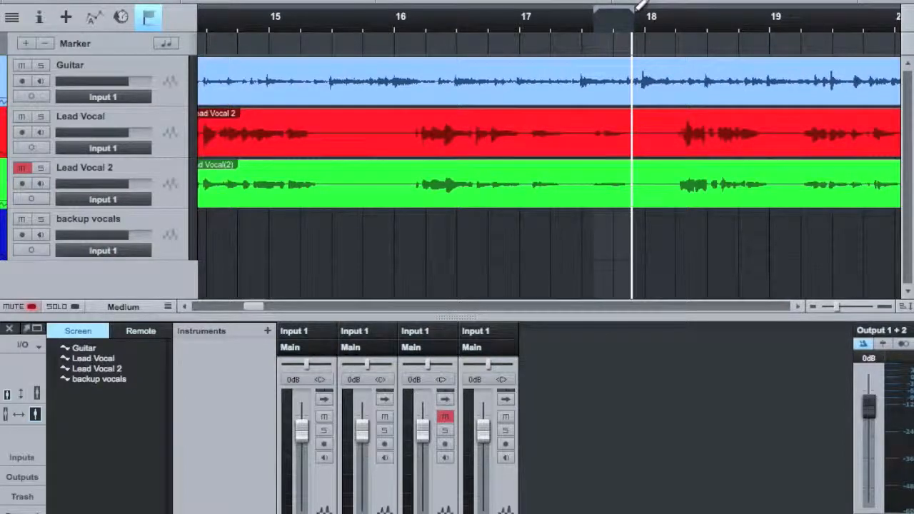
Record-enable the Lead Vocal track and move the loop start slightly earlier, just after bar 17.
key(KP_1)
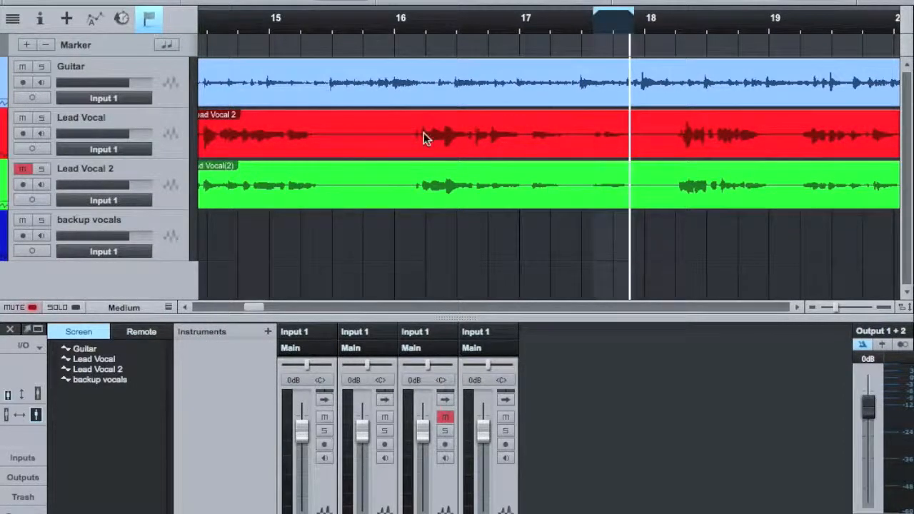
click(26, 134)
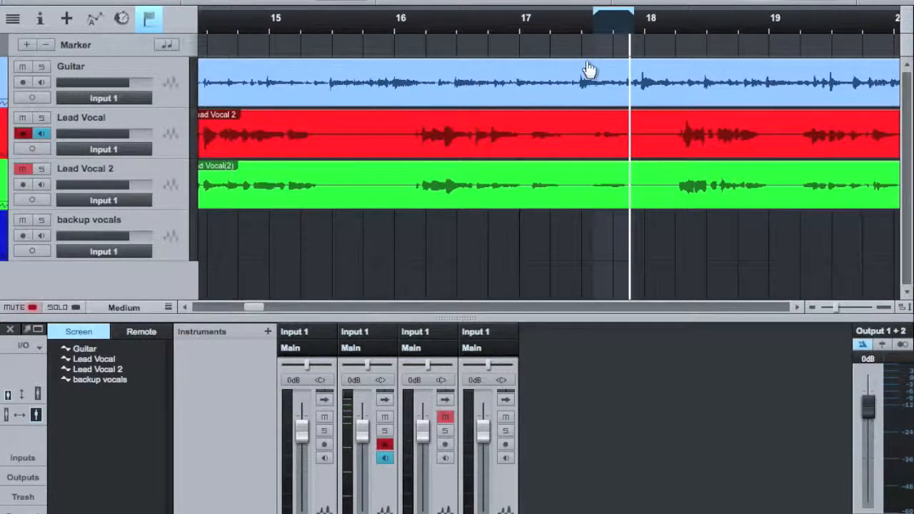
drag(598, 10, 574, 11)
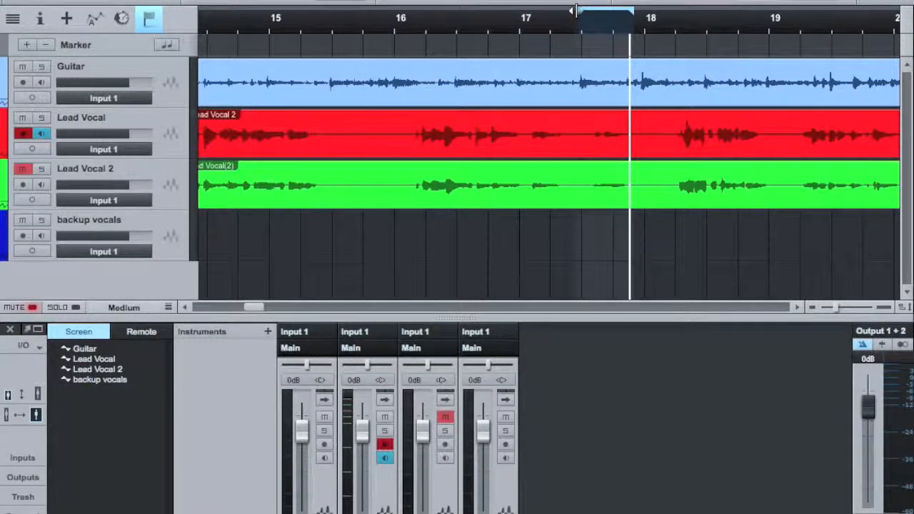
Loop-record several takes on the Lead Vocal track, starting playback just before bar 17.
click(512, 27)
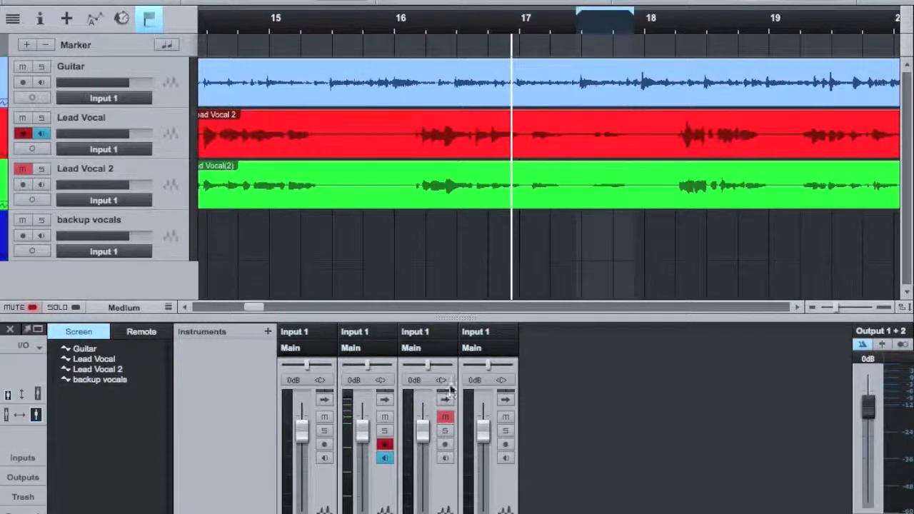
key(space)
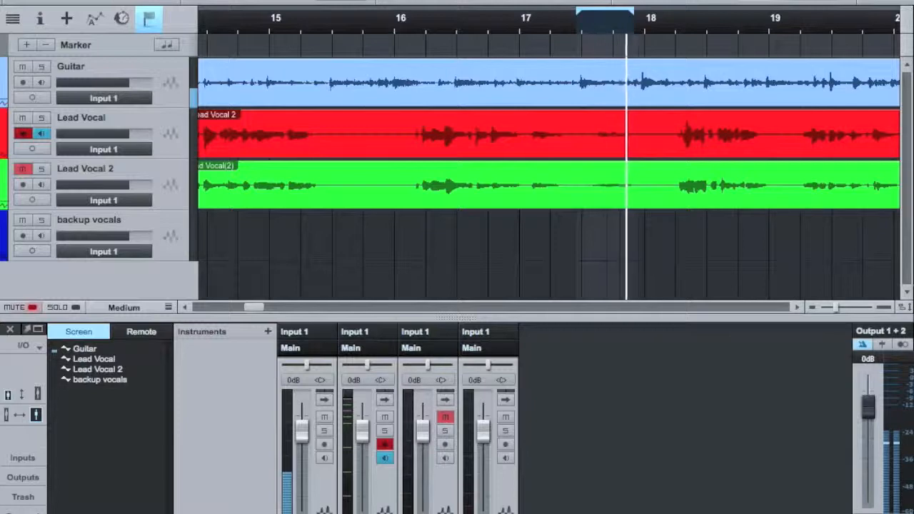
key(space)
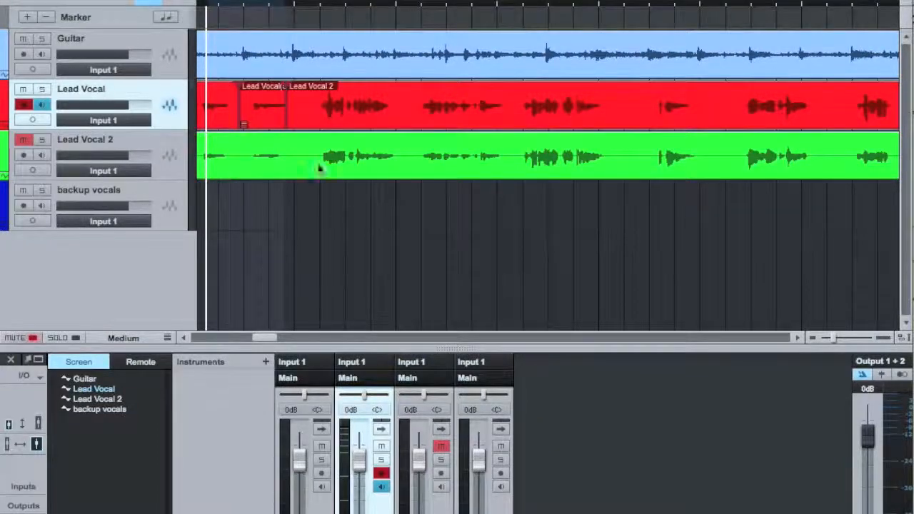
Unpack the recorded event's takes to new layers on the Lead Vocal track.
click(245, 126)
right_click(246, 126)
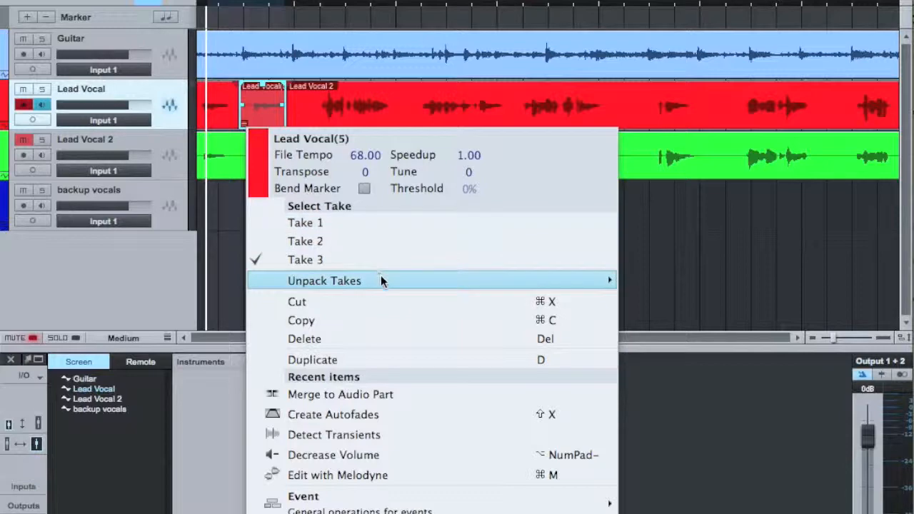
mouse_move(382, 282)
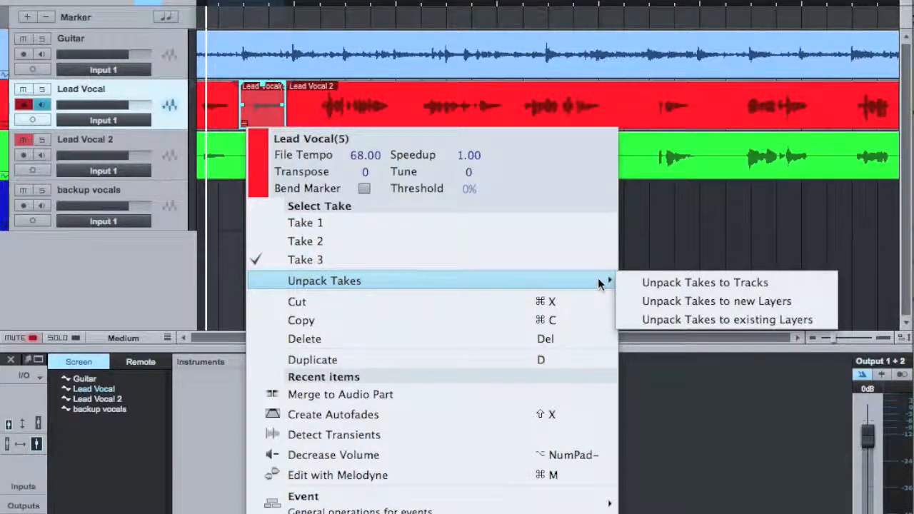
click(687, 300)
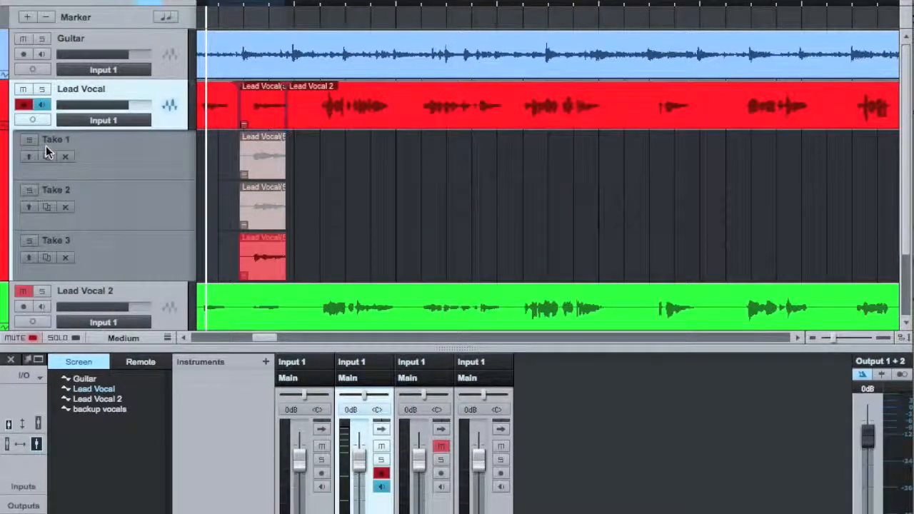
Play the loop and solo Take 1, Take 2 and Take 3 layers in turn to audition them.
key(space)
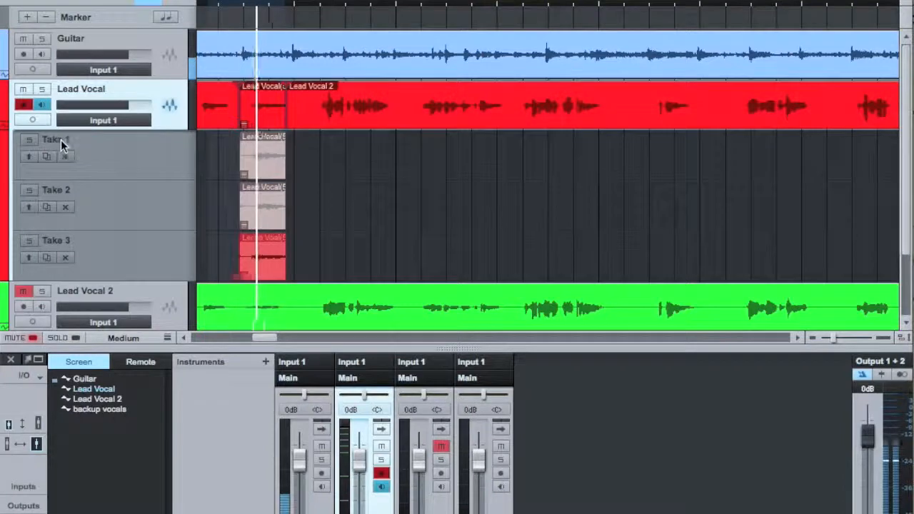
click(30, 141)
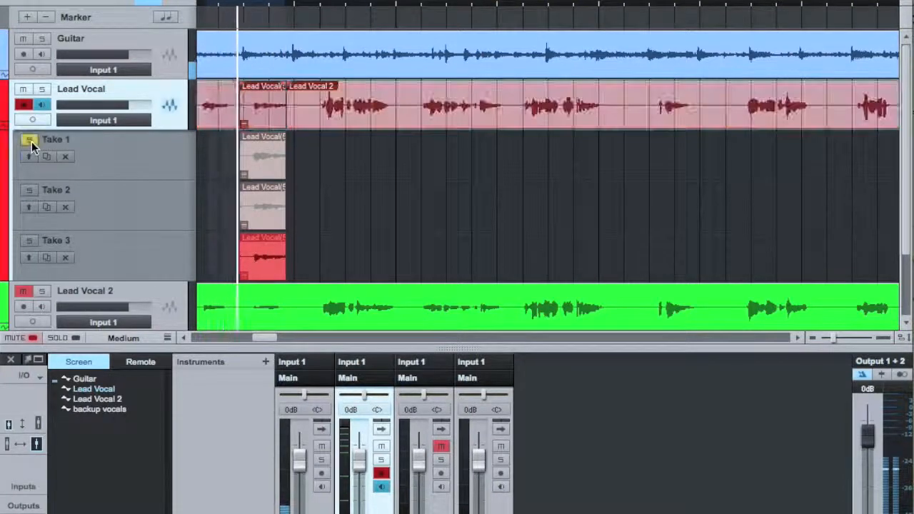
click(31, 194)
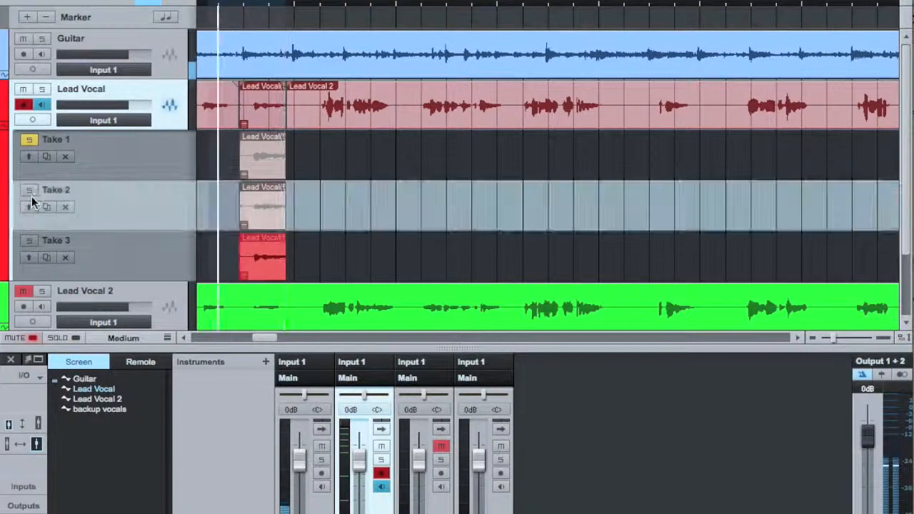
click(30, 191)
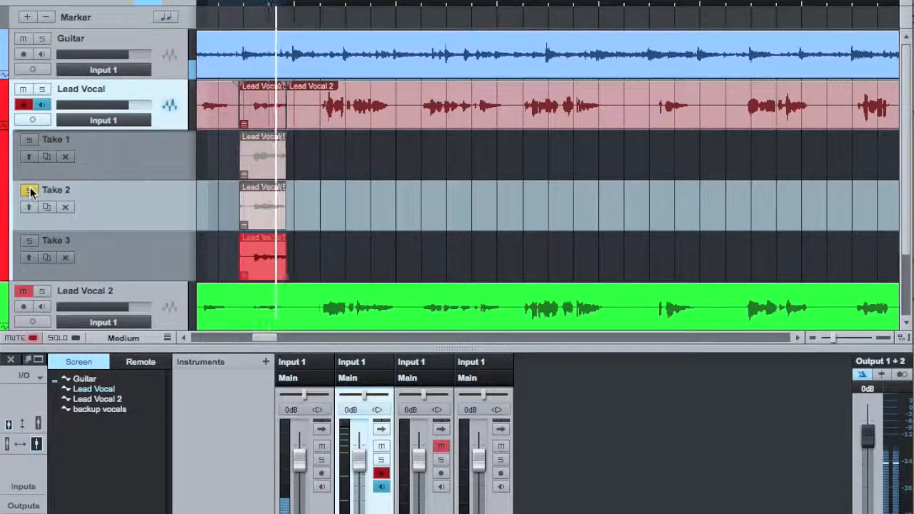
click(27, 242)
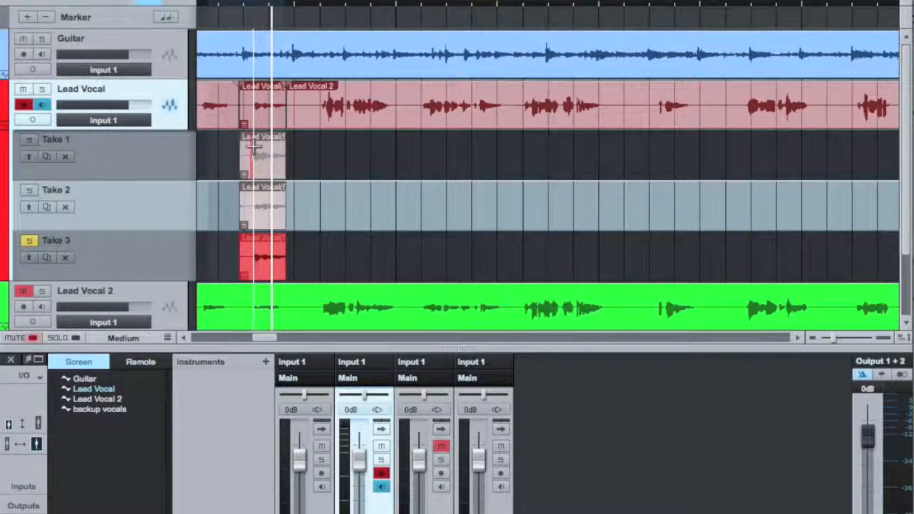
Comp a section of Take 1 onto the Lead Vocal track by swiping across it.
drag(256, 148, 271, 149)
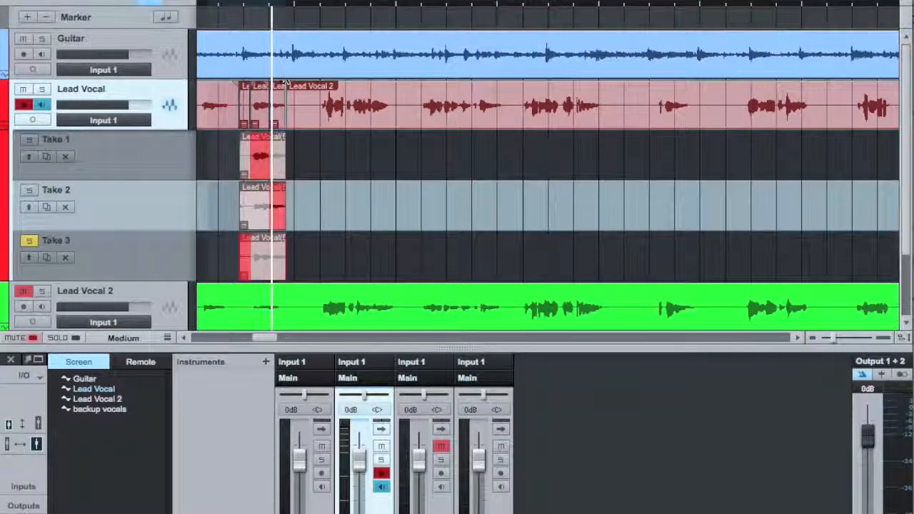
drag(360, 4, 507, 73)
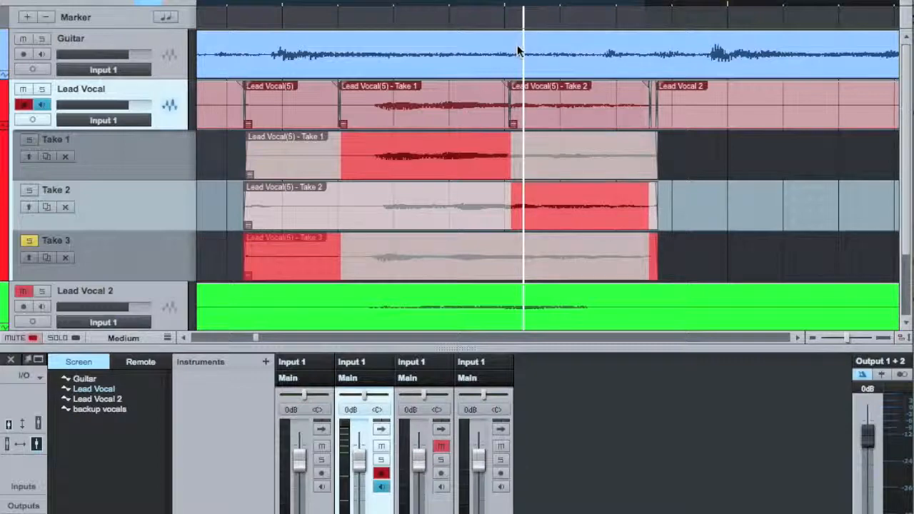
Adjust the crossfade at the junction between the Take 1 and Take 2 segments.
drag(517, 3, 528, 77)
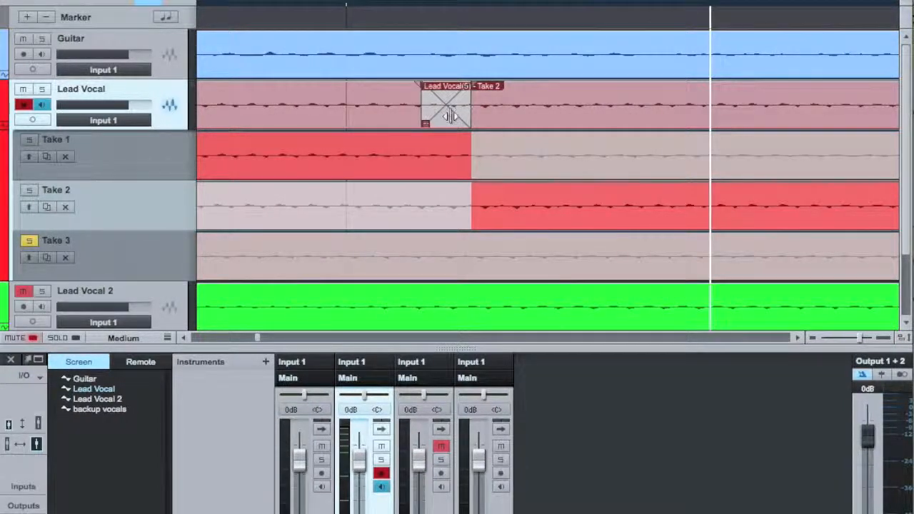
click(457, 114)
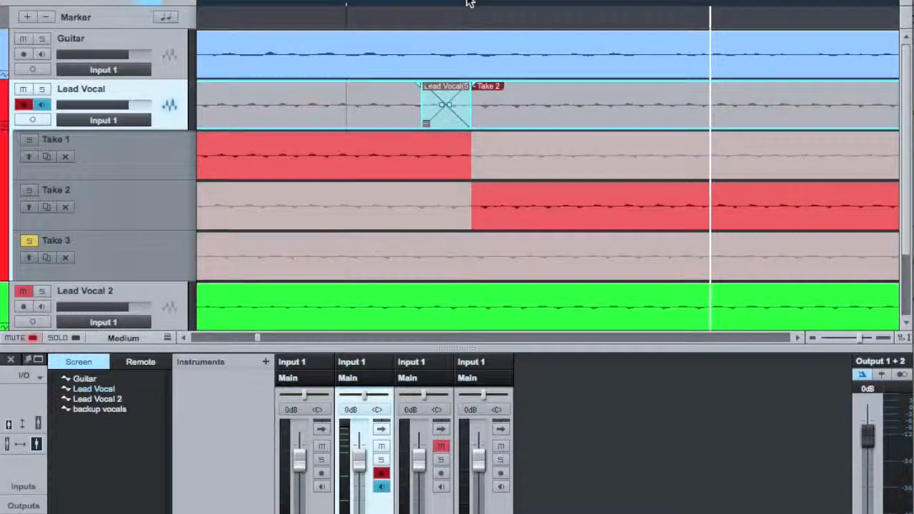
drag(469, 2, 658, 73)
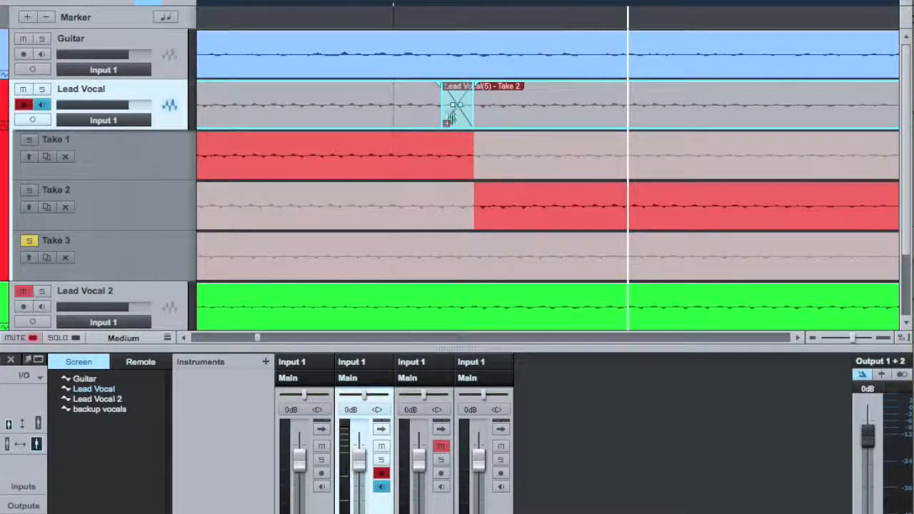
mouse_move(460, 108)
mouse_down()
mouse_move(459, 92)
mouse_move(465, 113)
mouse_move(458, 116)
mouse_up()
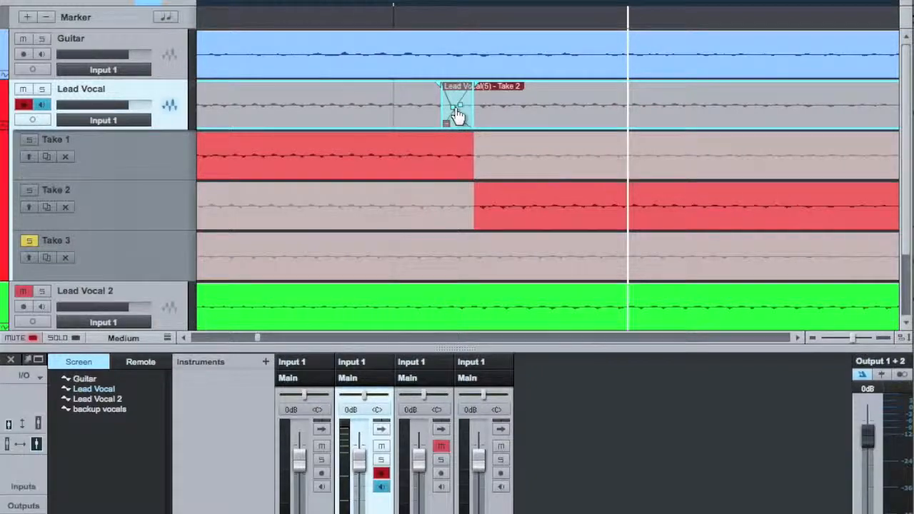
drag(455, 3, 476, 0)
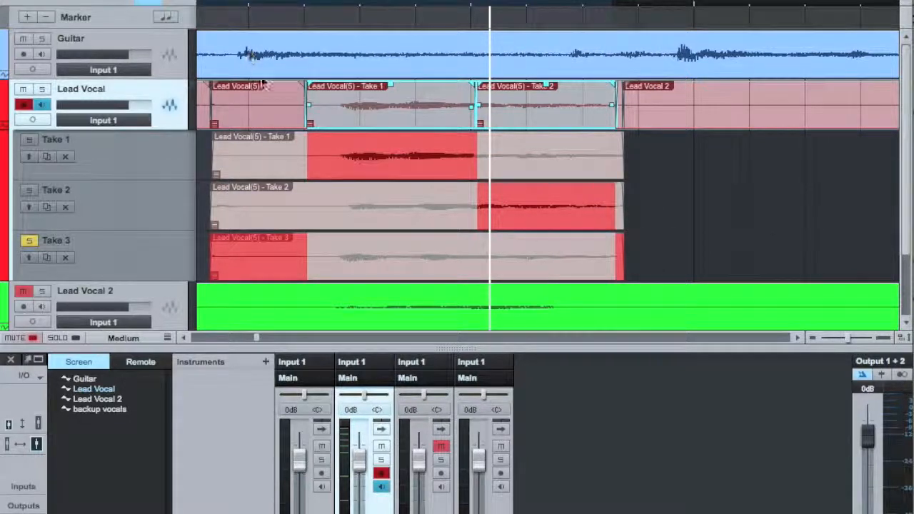
Select all events on the Lead Vocal track and merge them into one audio part.
click(275, 105)
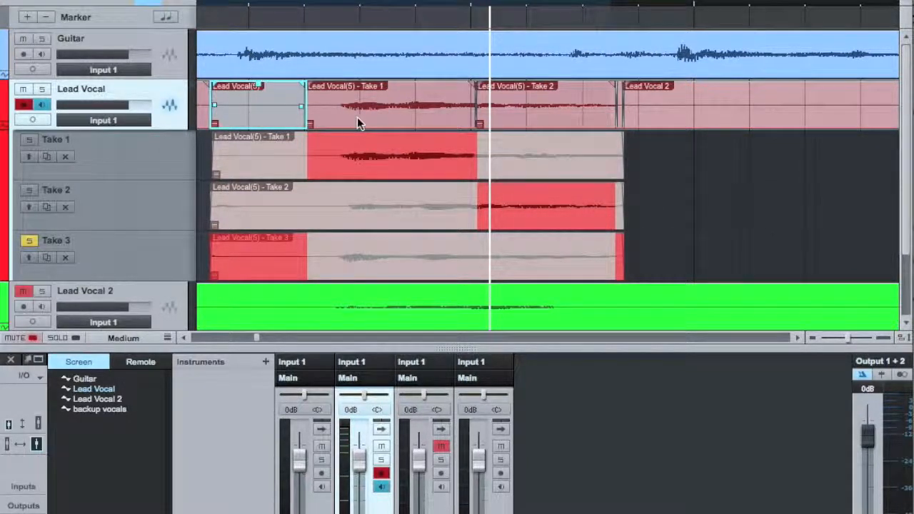
key(3)
key(1)
shift+click(373, 105)
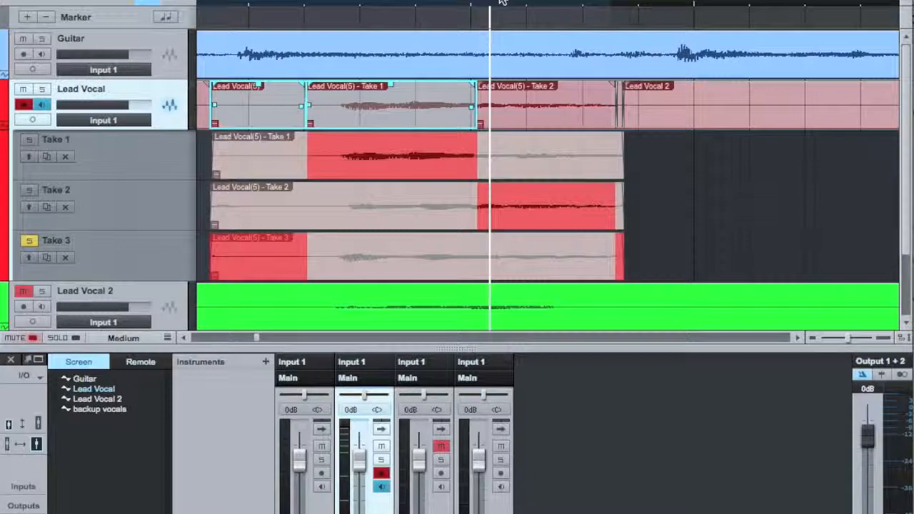
scroll(429, 2, down, 4)
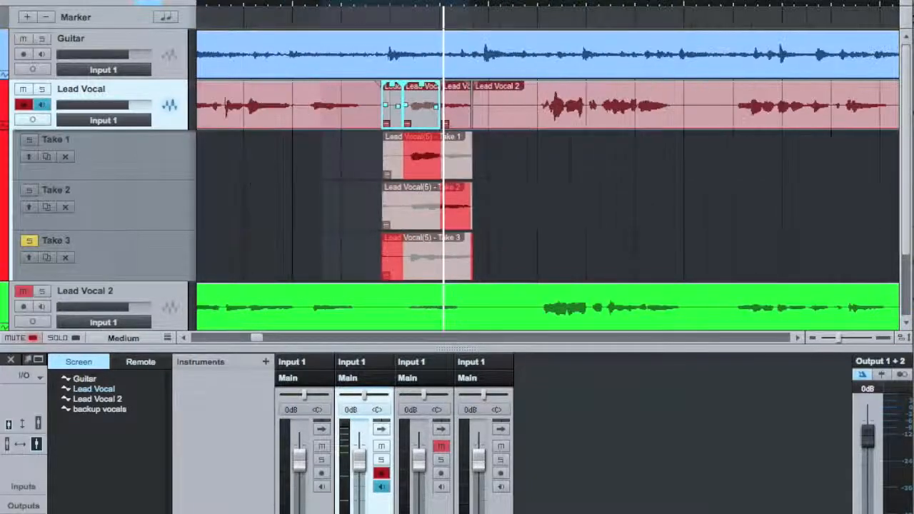
scroll(429, 2, down, 5)
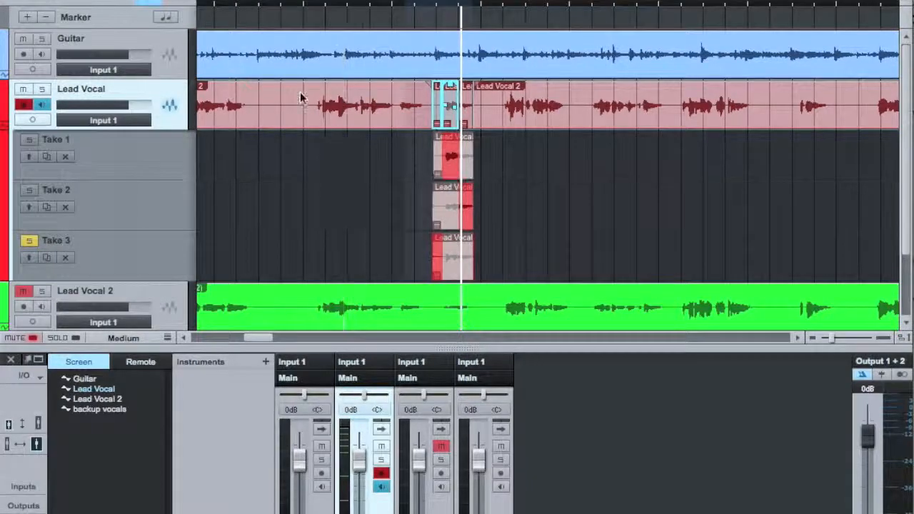
click(342, 114)
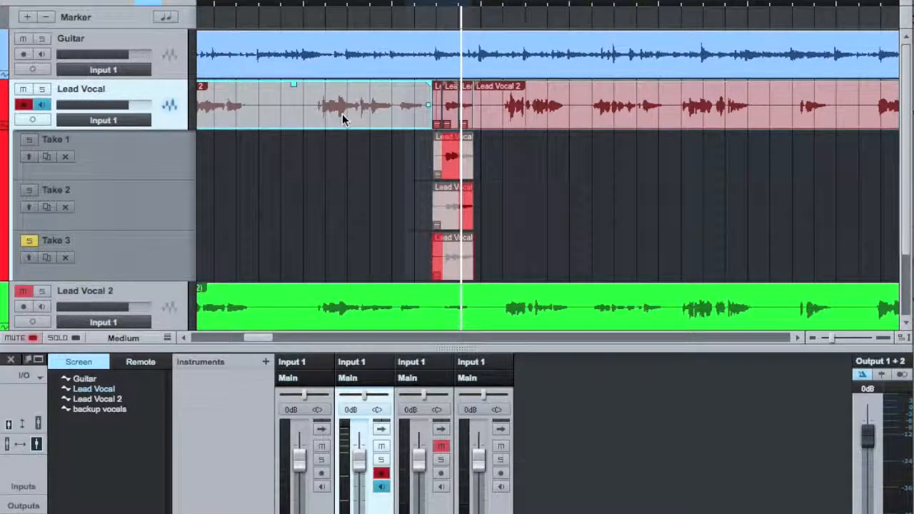
key(super+shift+a)
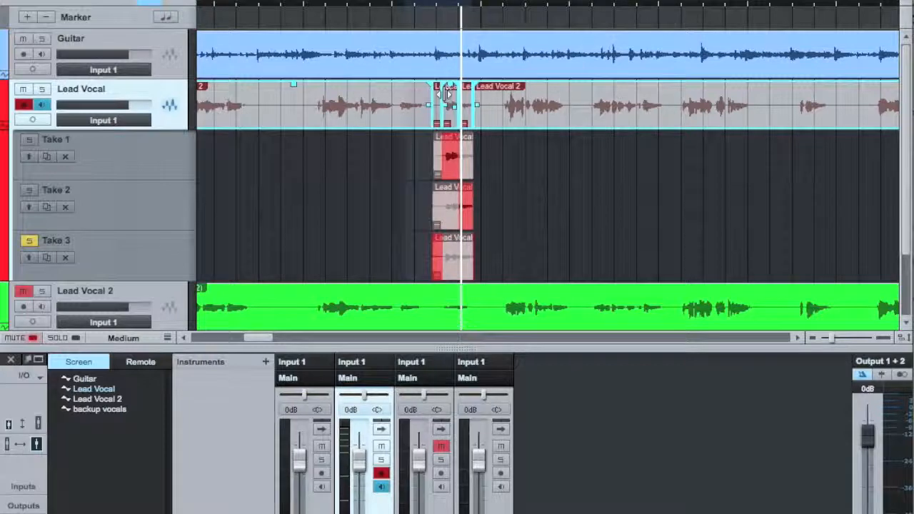
right_click(564, 96)
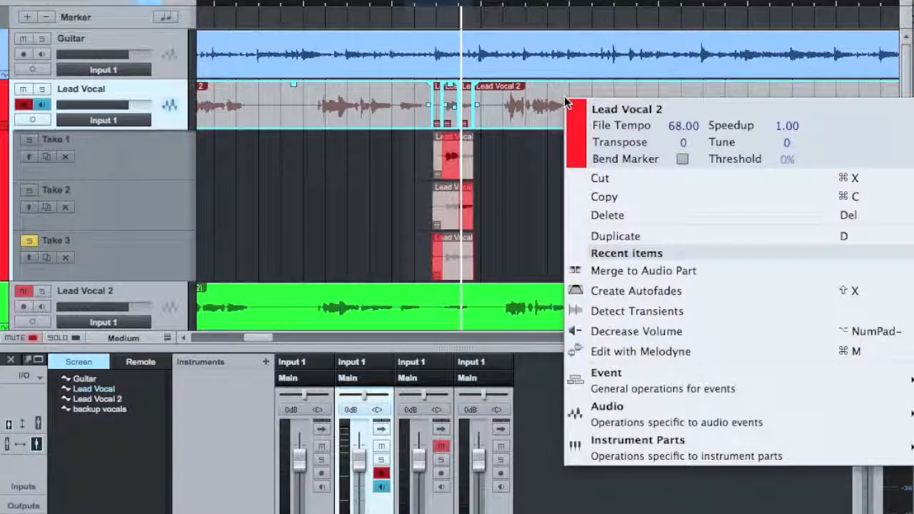
click(649, 270)
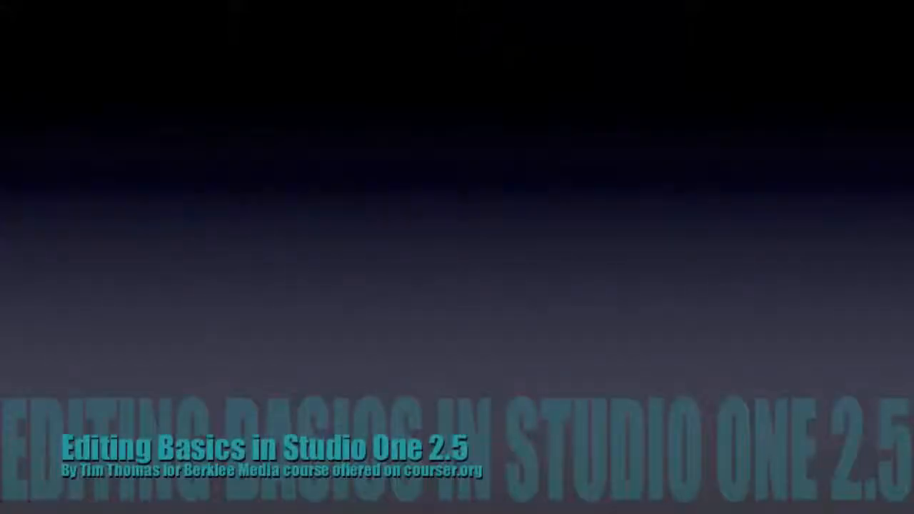